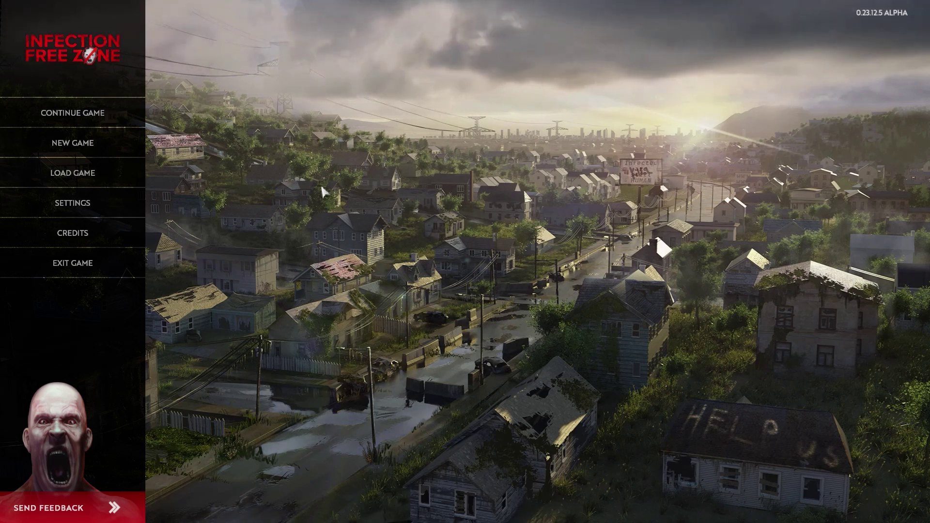
Step: Start a new game in the downloaded БЕОГРАД (Belgrade) area with default Medium customization
{"action": "left_click", "coordinate": [114, 153]}
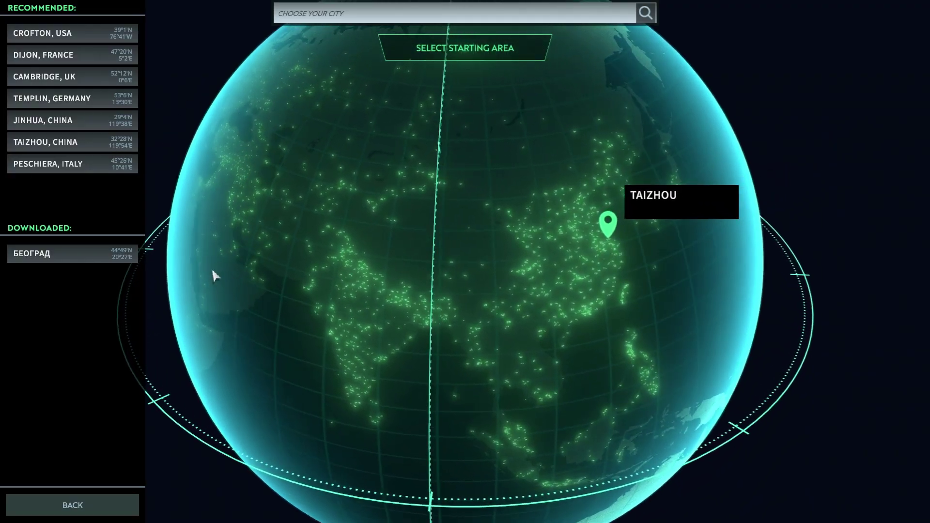
{"action": "left_click", "coordinate": [55, 254]}
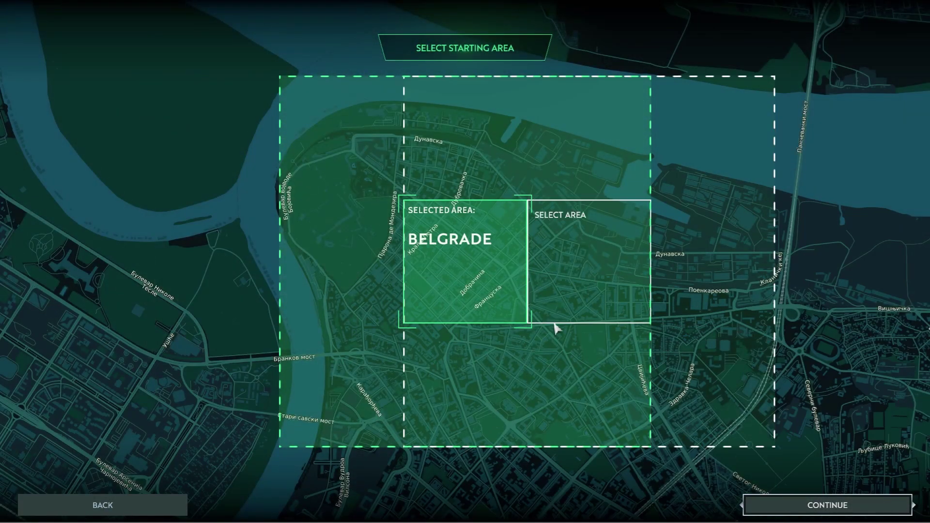
{"action": "left_click", "coordinate": [774, 507]}
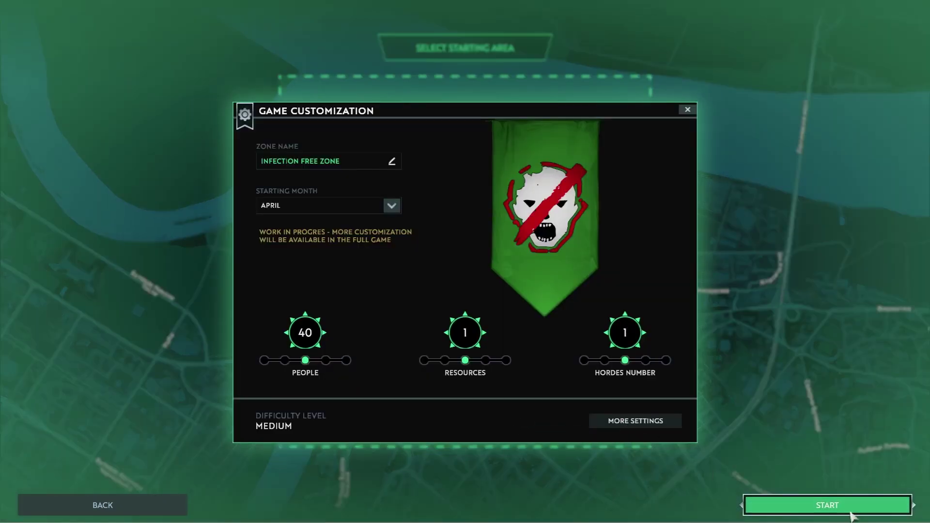
{"action": "left_click", "coordinate": [852, 514]}
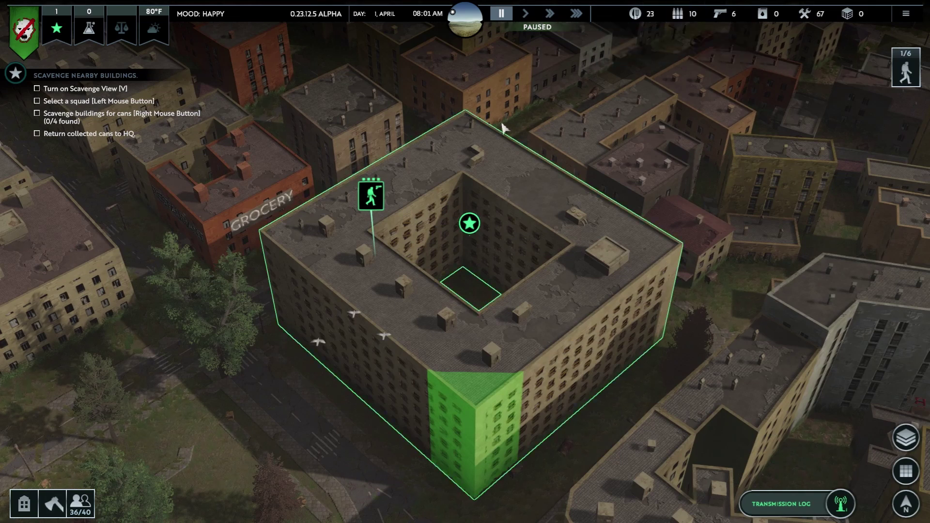
Step: Select the HQ building to show its 9000/9000 condition, living quarters and 106/309 resources
{"action": "key", "text": "w"}
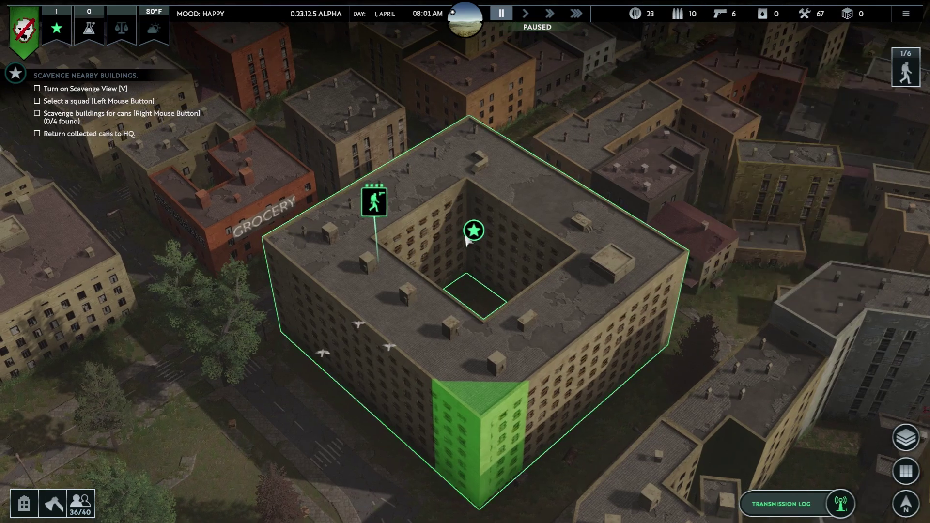
{"action": "left_click", "coordinate": [485, 239]}
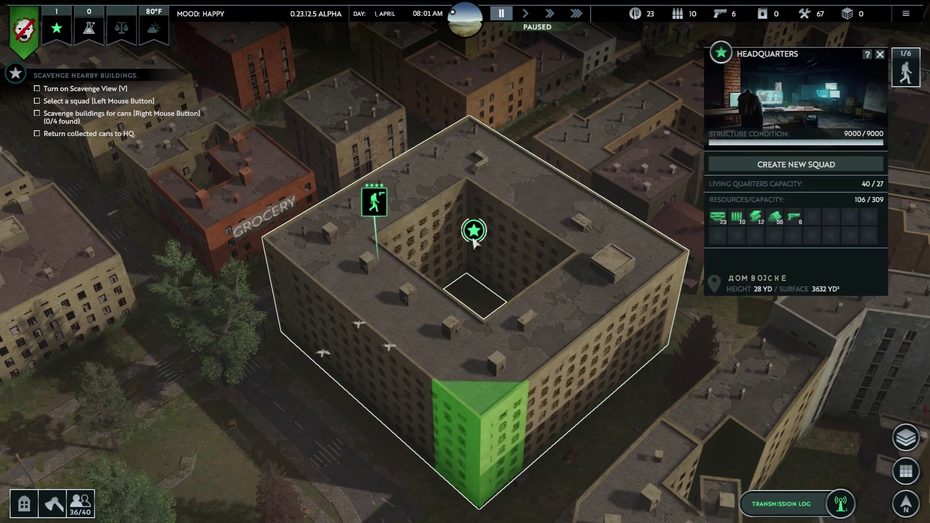
{"action": "mouse_move", "coordinate": [797, 224]}
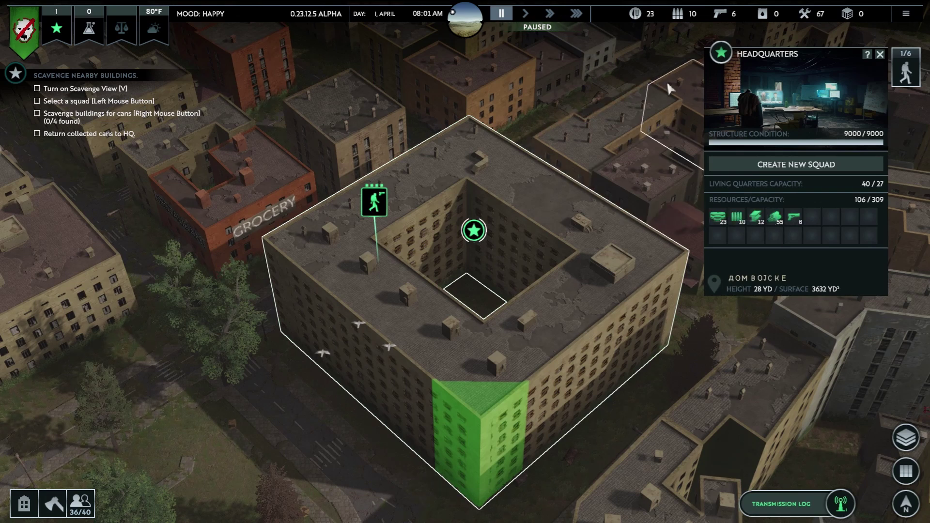
Step: Create a new save slot, rename it 'test', and save the game to it
{"action": "key", "text": "Escape"}
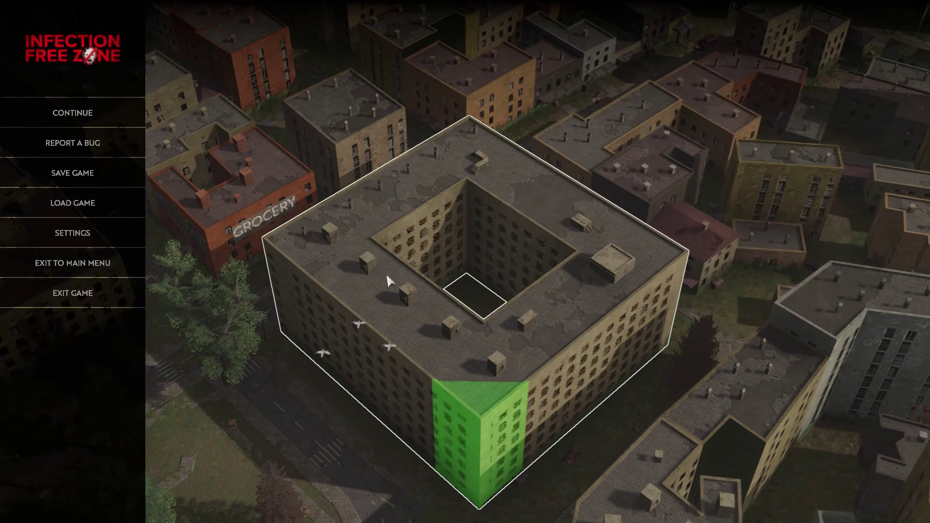
{"action": "left_click", "coordinate": [116, 182]}
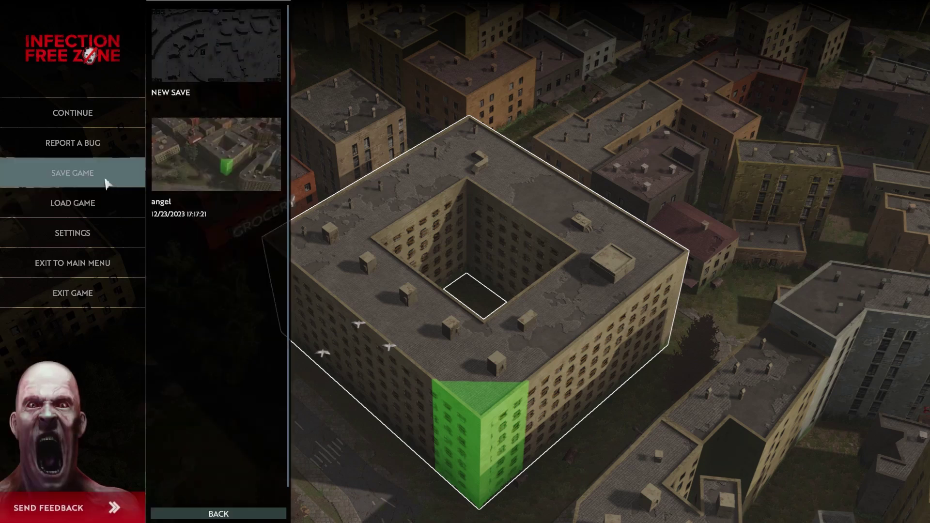
{"action": "left_click", "coordinate": [213, 73]}
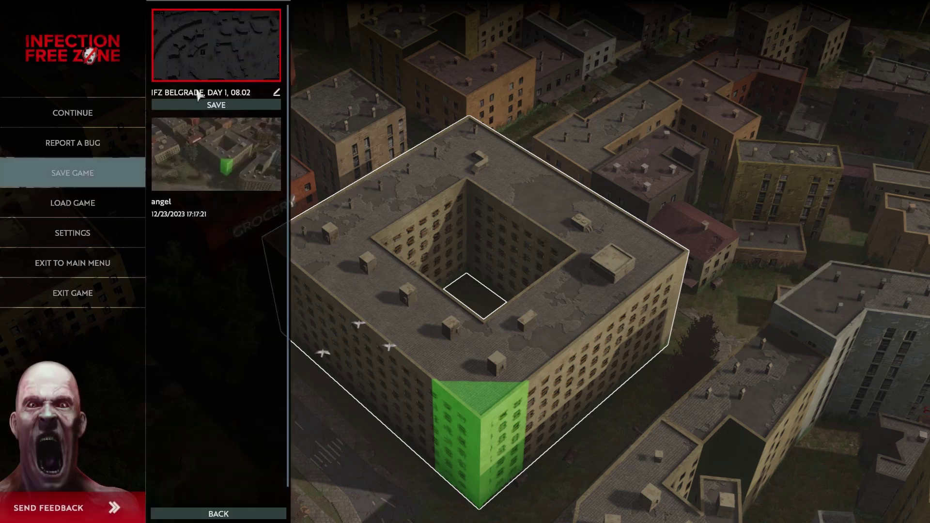
{"action": "left_click", "coordinate": [278, 93]}
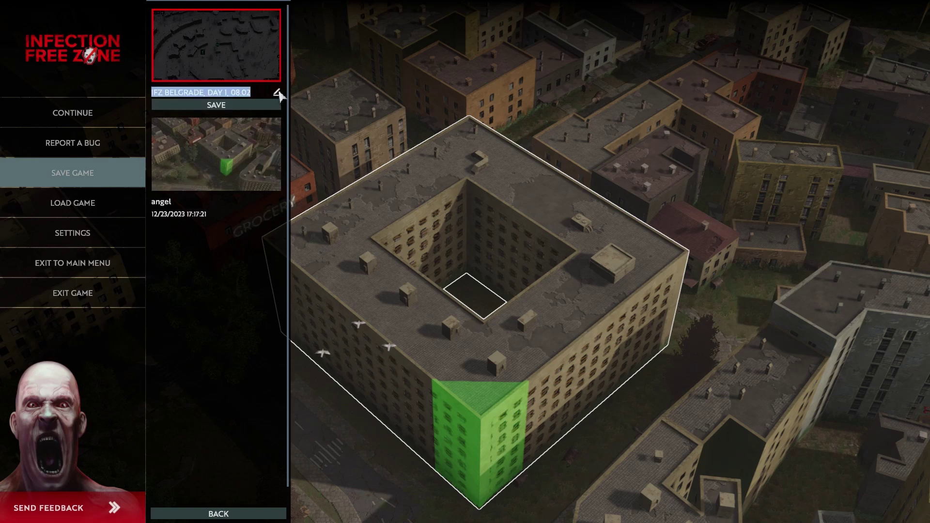
{"action": "type", "text": "test"}
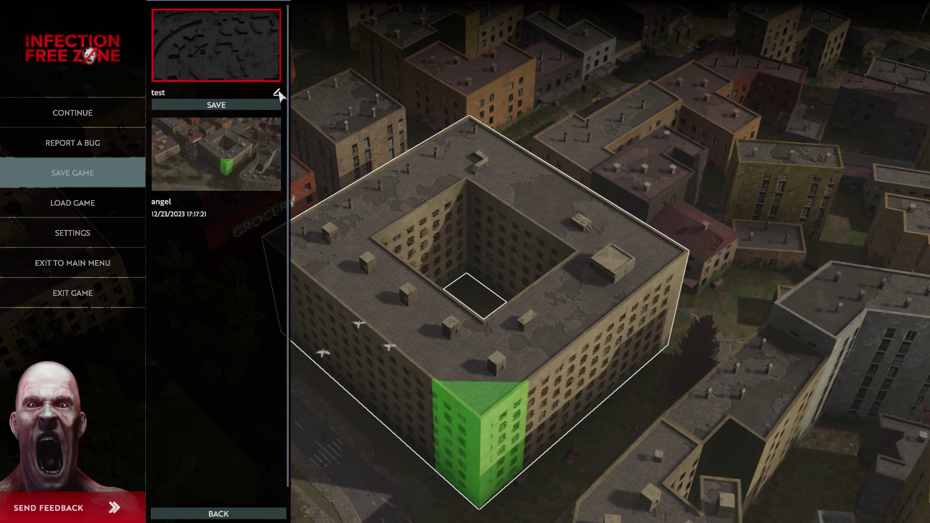
{"action": "left_click", "coordinate": [241, 104]}
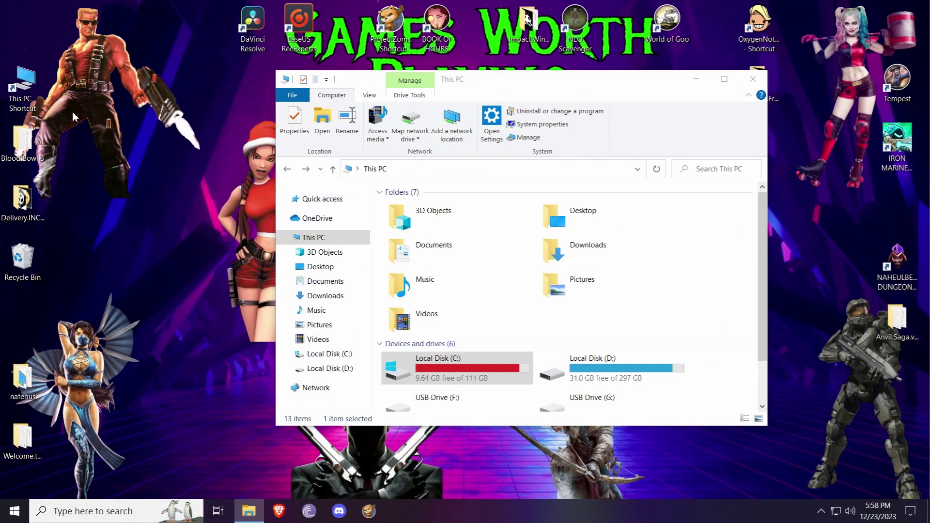
Step: Go to C:\Users\<user folder> and toggle the Hidden items view option
{"action": "double_click", "coordinate": [456, 367]}
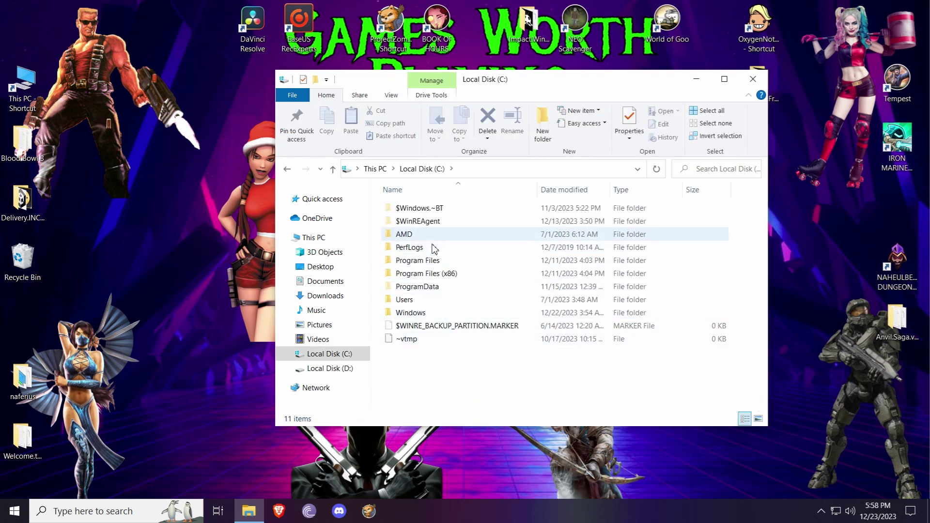
{"action": "left_click", "coordinate": [401, 302]}
{"action": "double_click", "coordinate": [401, 301]}
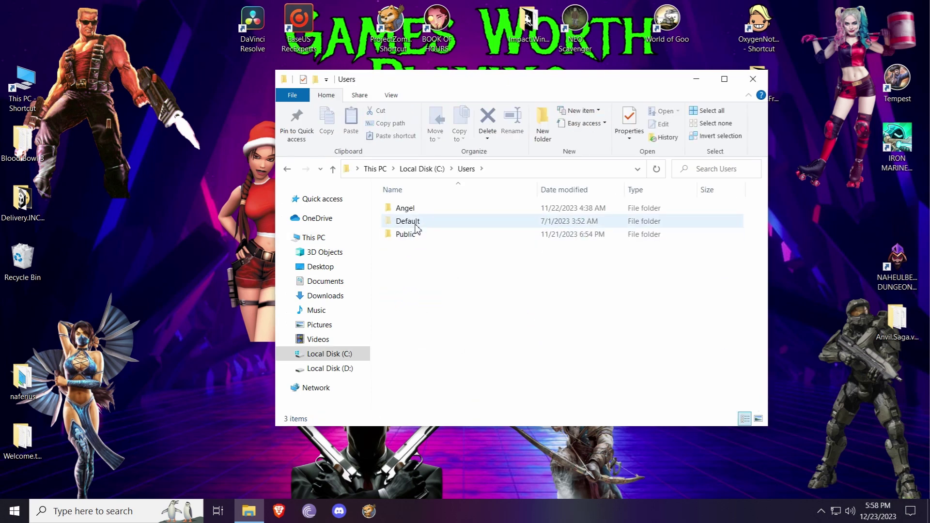
{"action": "double_click", "coordinate": [420, 209]}
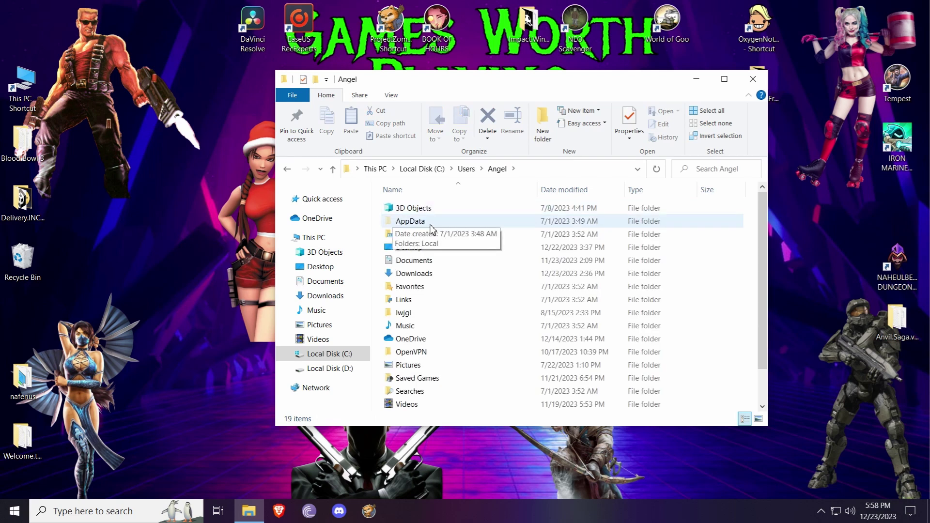
{"action": "left_click", "coordinate": [392, 96]}
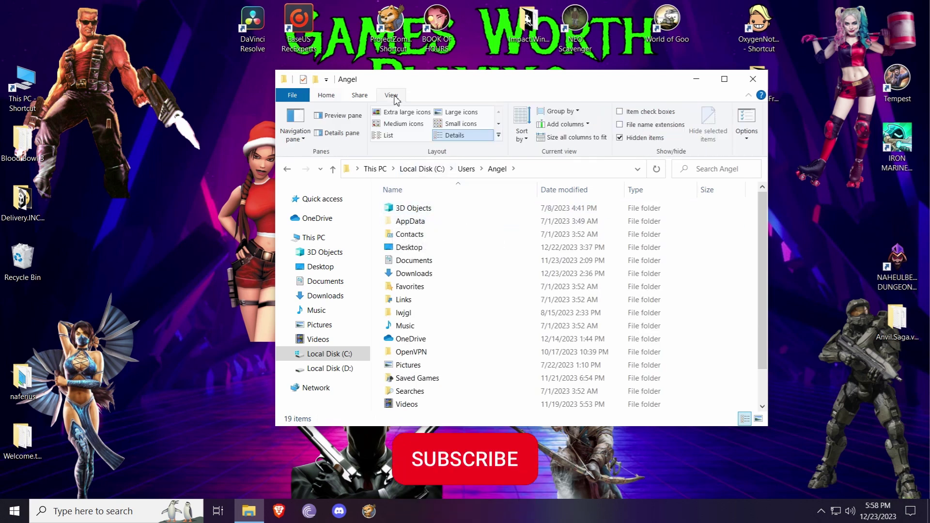
{"action": "left_click", "coordinate": [642, 139]}
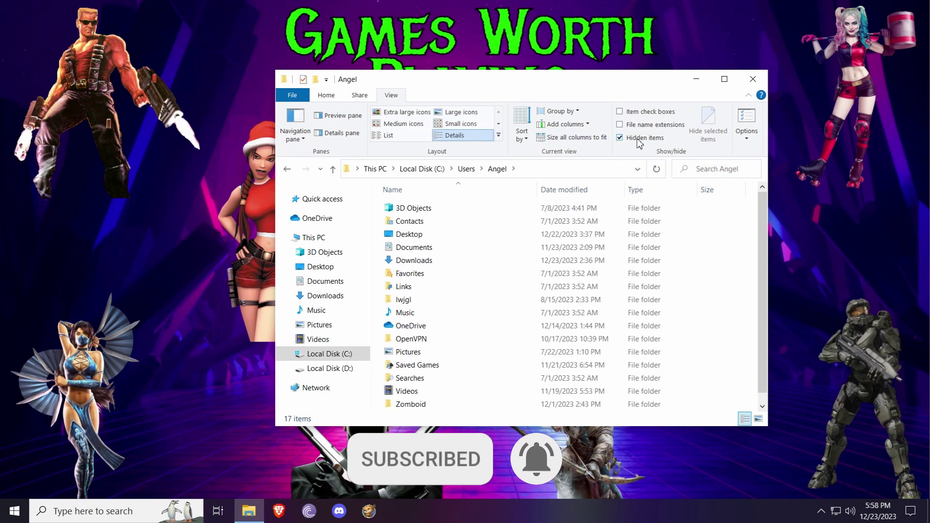
Step: Show hidden items and open AppData\LocalLow\JutsuGames\Infection Free Zone\Saves, then the newest save folder
{"action": "left_click", "coordinate": [326, 96]}
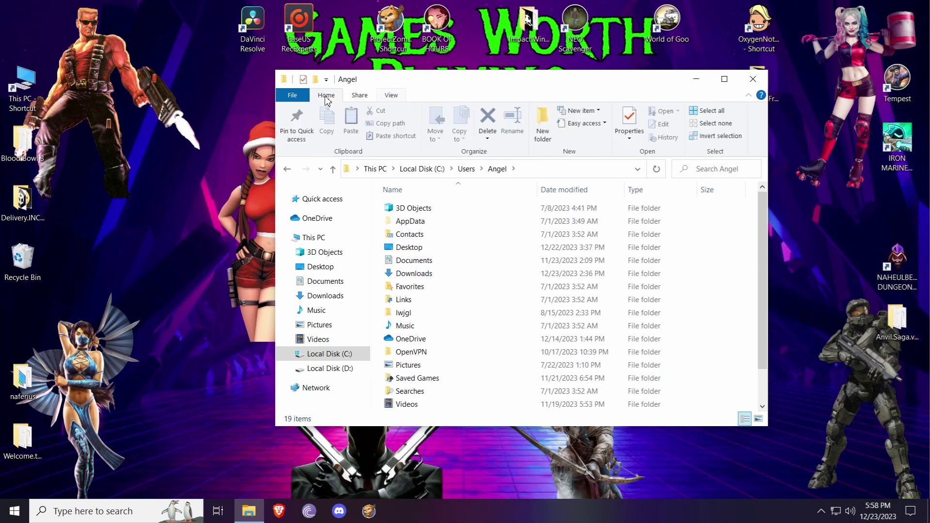
{"action": "double_click", "coordinate": [422, 222]}
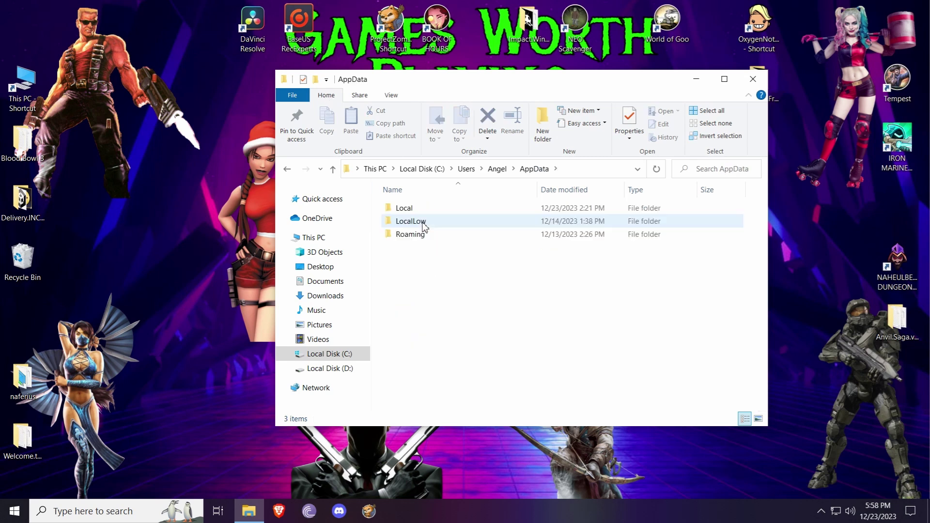
{"action": "double_click", "coordinate": [411, 221]}
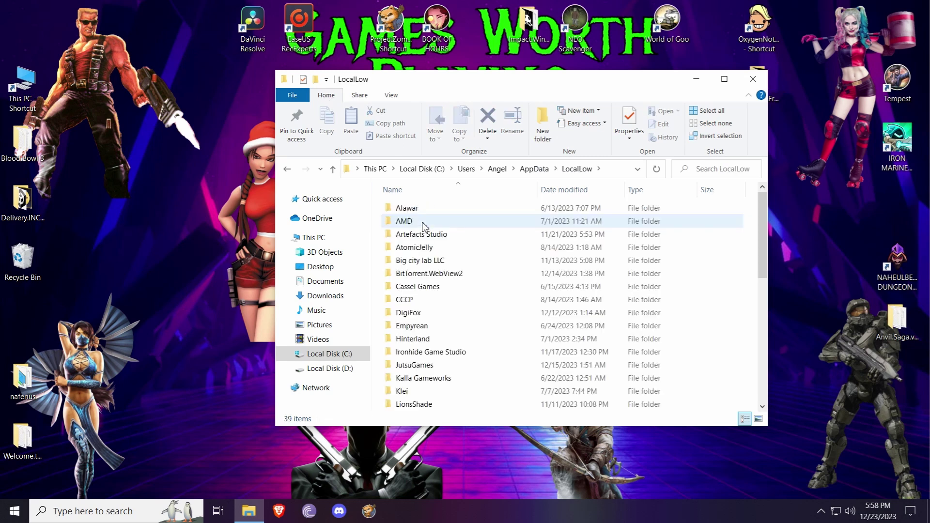
{"action": "key", "text": "j"}
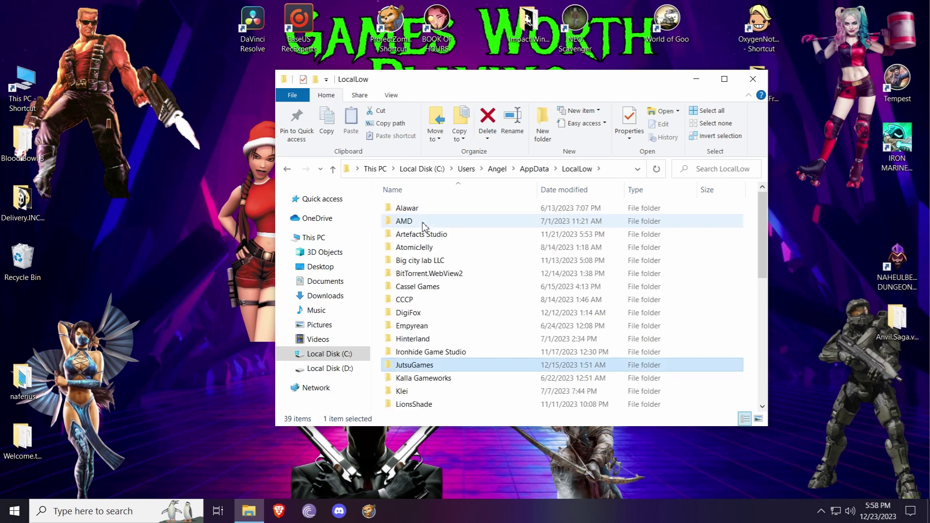
{"action": "double_click", "coordinate": [415, 367]}
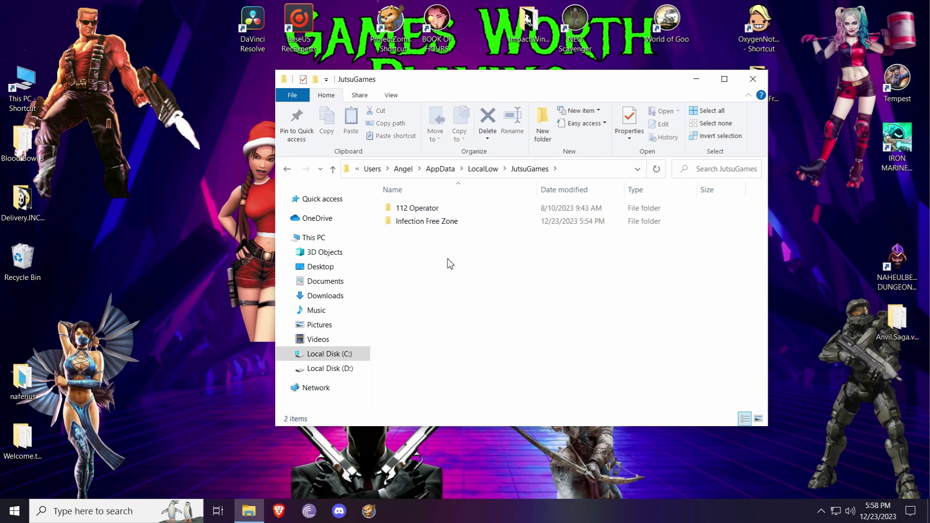
{"action": "double_click", "coordinate": [442, 222]}
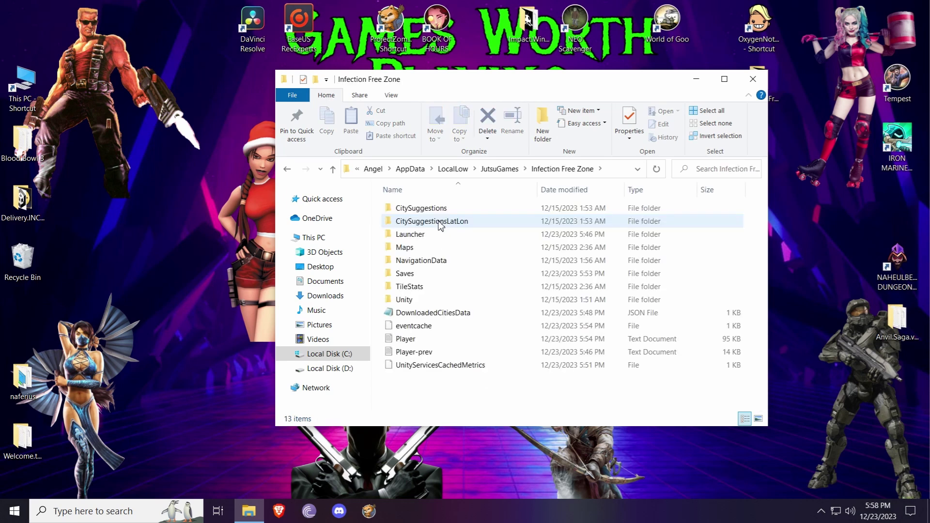
{"action": "double_click", "coordinate": [408, 274]}
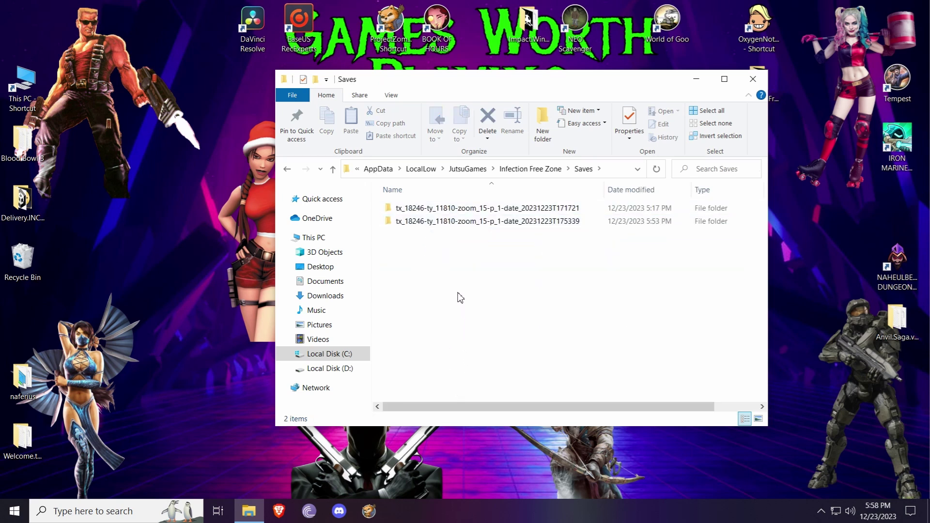
{"action": "double_click", "coordinate": [447, 224]}
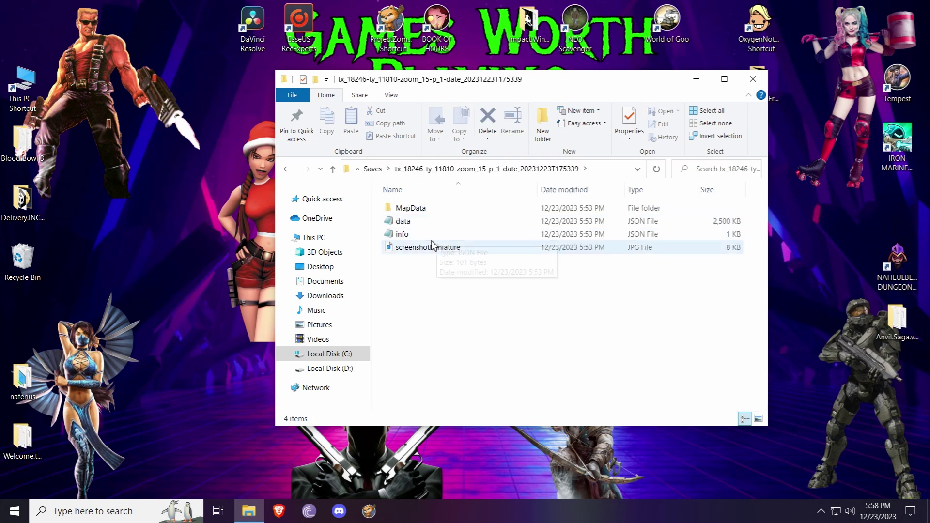
{"action": "double_click", "coordinate": [431, 237]}
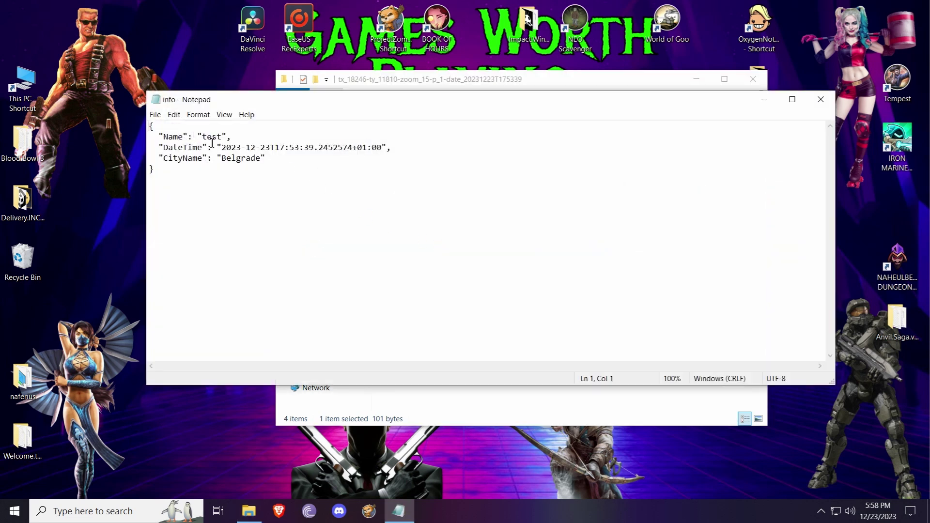
{"action": "left_click_drag", "start_coordinate": [214, 142], "coordinate": [255, 141]}
{"action": "left_click", "coordinate": [263, 140]}
{"action": "key", "text": "alt+F4"}
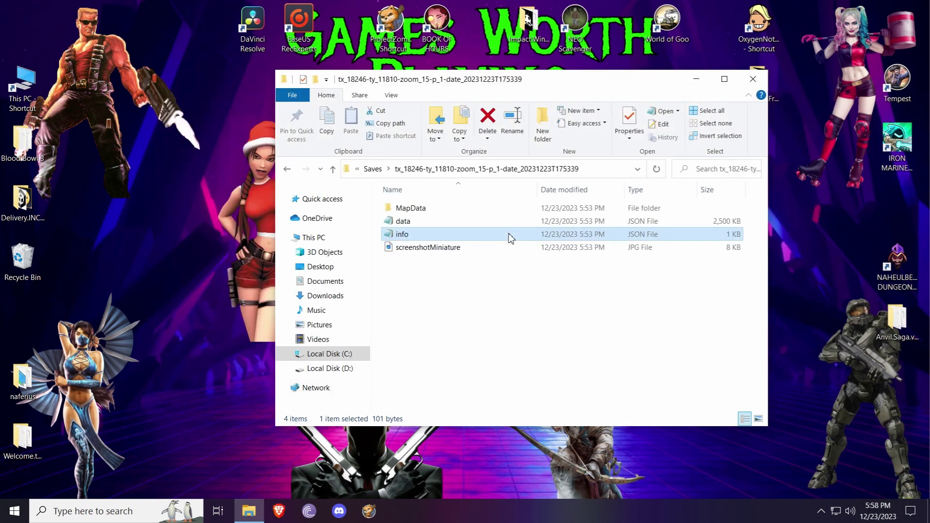
Step: Open the save's data.json file in Notepad, dismissing the Open with app chooser
{"action": "right_click", "coordinate": [414, 223]}
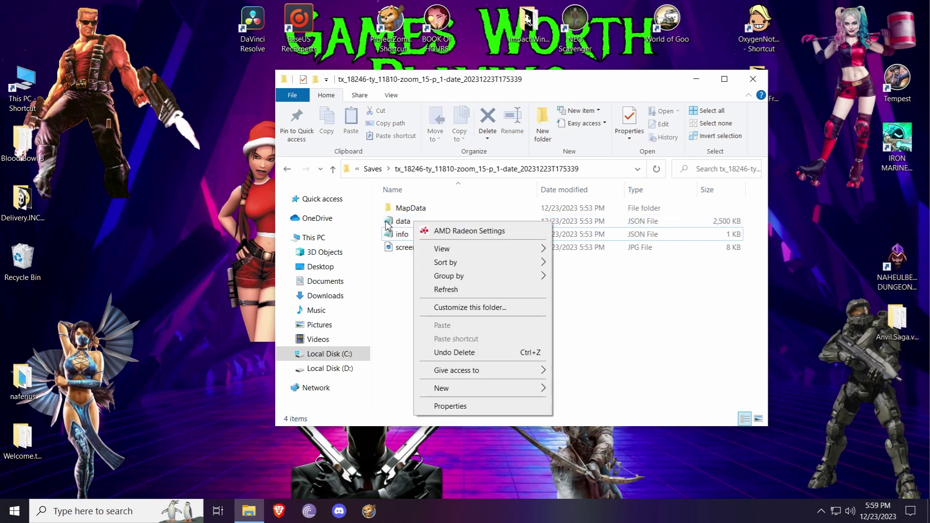
{"action": "left_click", "coordinate": [401, 224]}
{"action": "left_click", "coordinate": [403, 224]}
{"action": "right_click", "coordinate": [409, 227]}
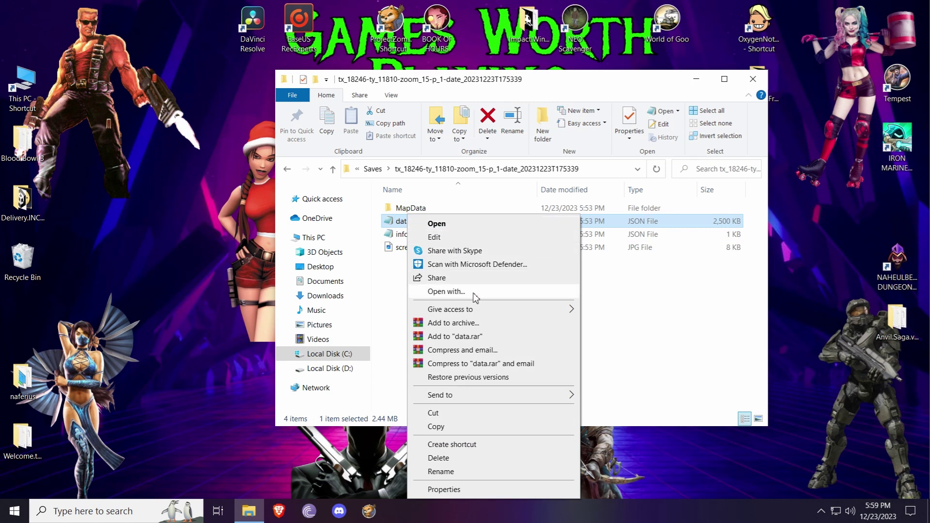
{"action": "left_click", "coordinate": [450, 291]}
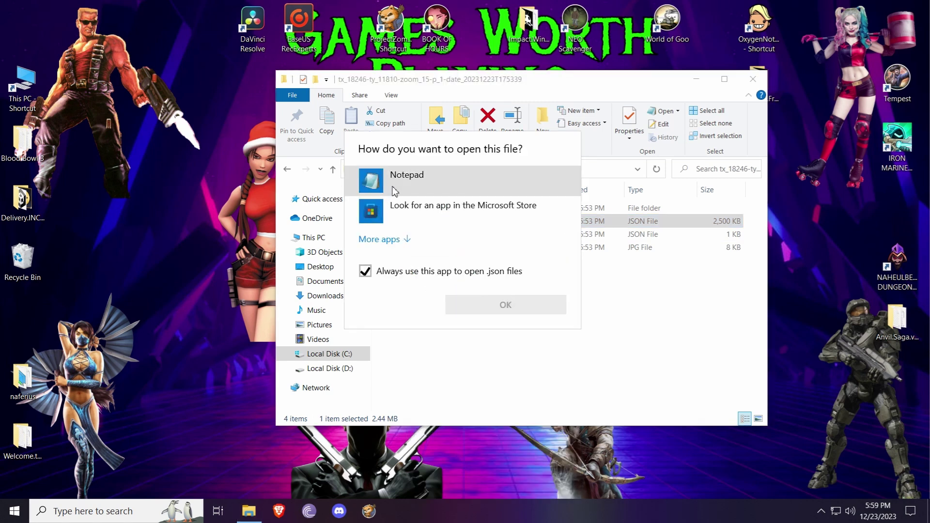
{"action": "left_click", "coordinate": [410, 238]}
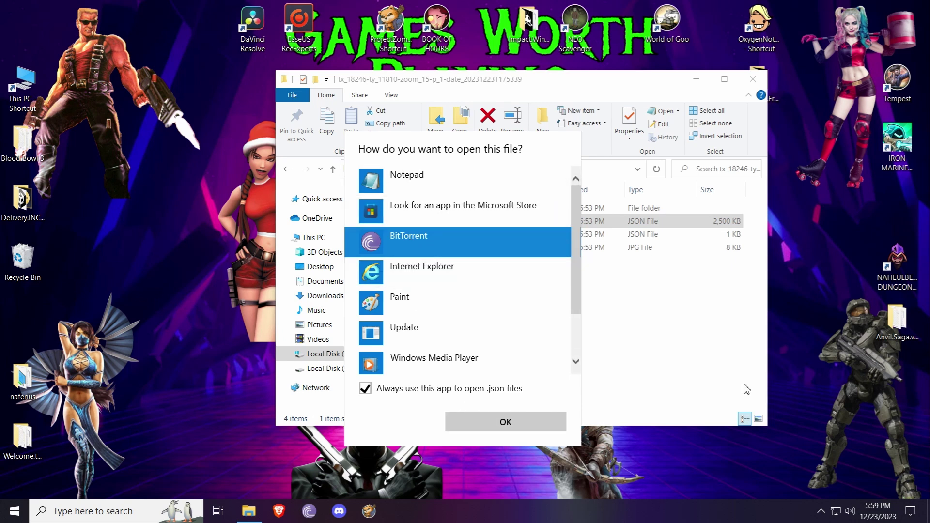
{"action": "left_click", "coordinate": [517, 422]}
{"action": "double_click", "coordinate": [438, 221]}
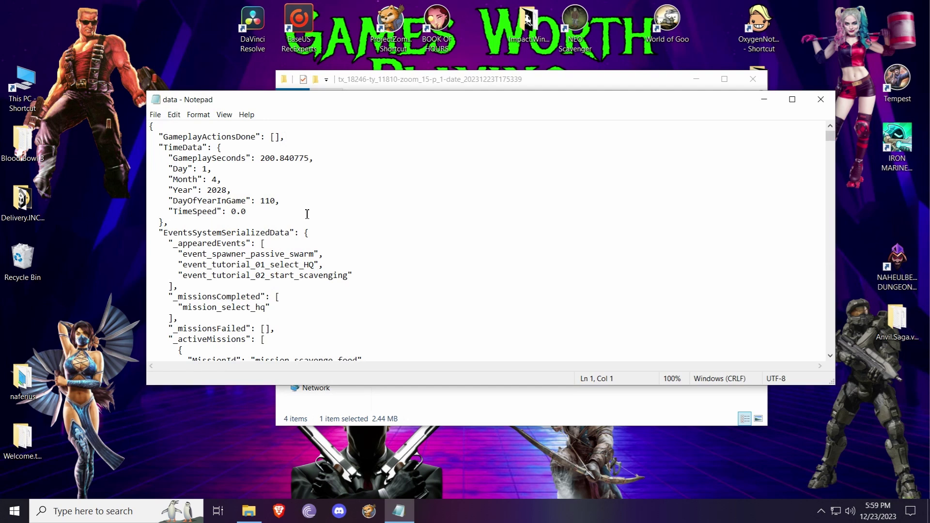
Step: Scroll through the save data, then return to TimeData at the top and bring up the Edit menu
{"action": "scroll", "coordinate": [307, 213], "scroll_direction": "down", "scroll_amount": 12}
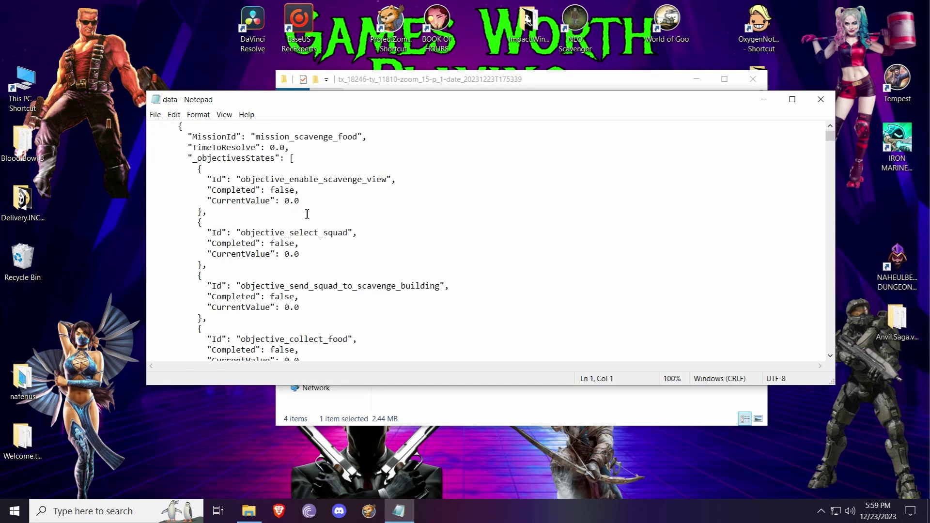
{"action": "scroll", "coordinate": [307, 214], "scroll_direction": "down", "scroll_amount": 8}
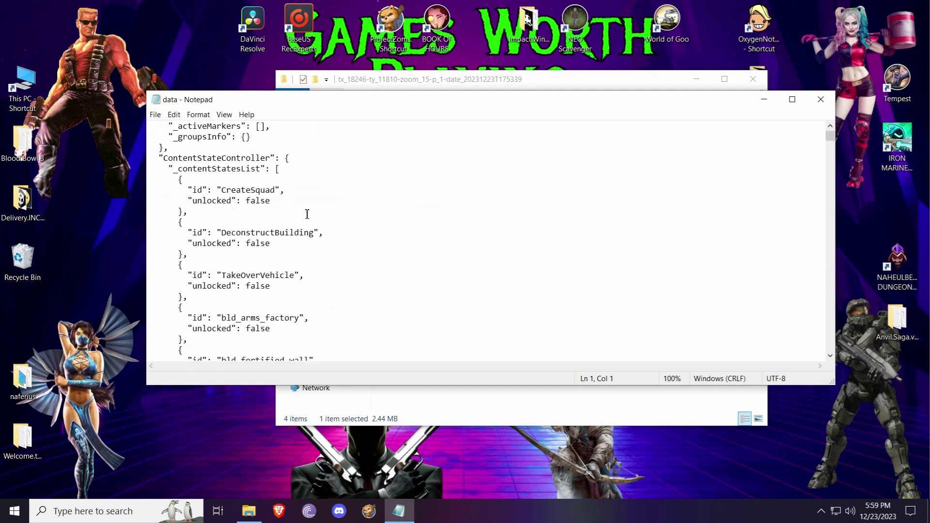
{"action": "scroll", "coordinate": [307, 214], "scroll_direction": "down", "scroll_amount": 11}
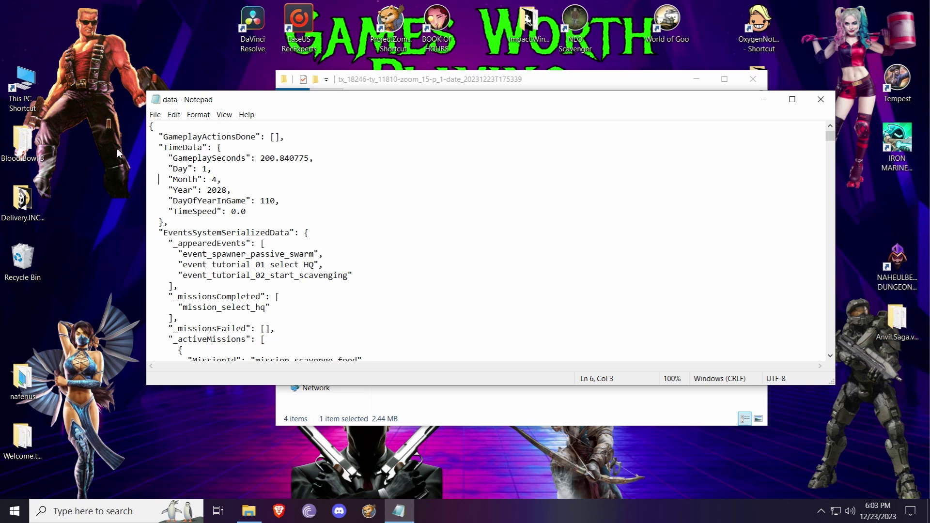
{"action": "left_click", "coordinate": [174, 115]}
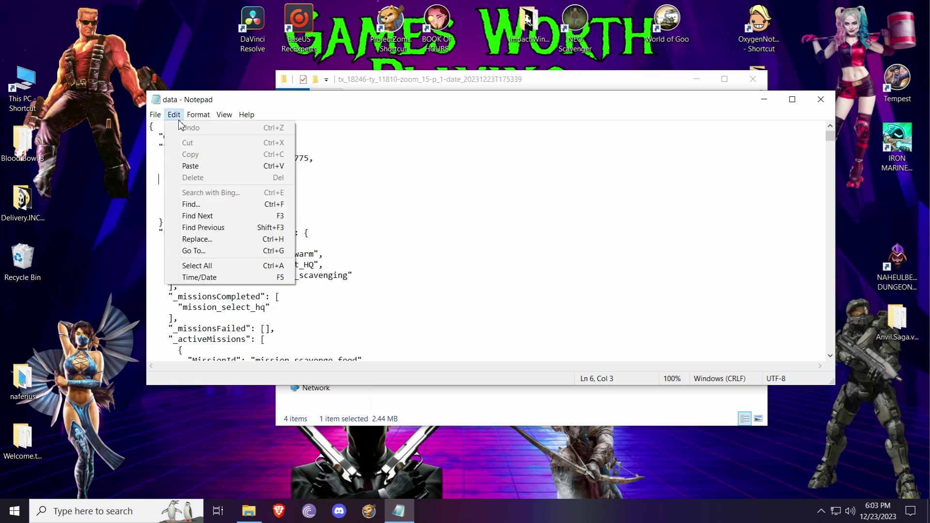
Step: Search for 'hq' until the bld_hq entry with Hp 9000.0 appears, moving the Find box aside
{"action": "left_click", "coordinate": [189, 205]}
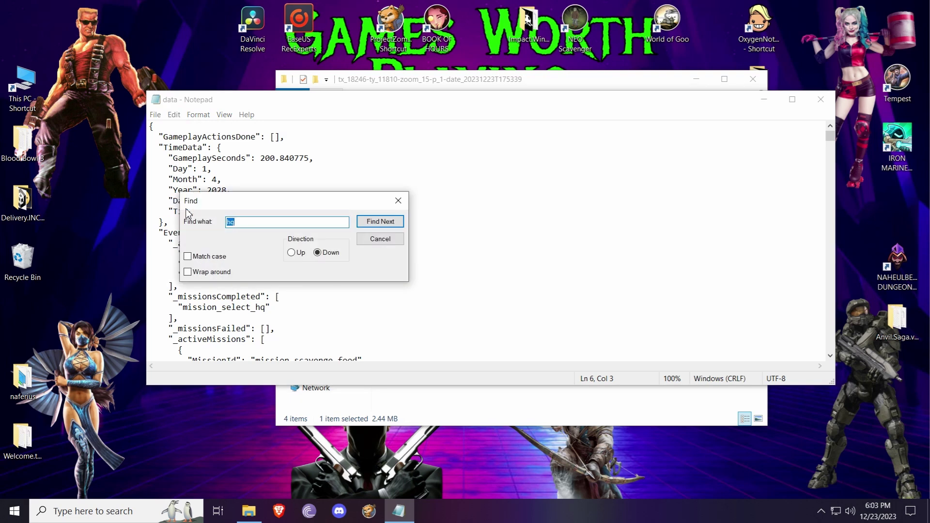
{"action": "type", "text": "hq"}
{"action": "left_click", "coordinate": [377, 223]}
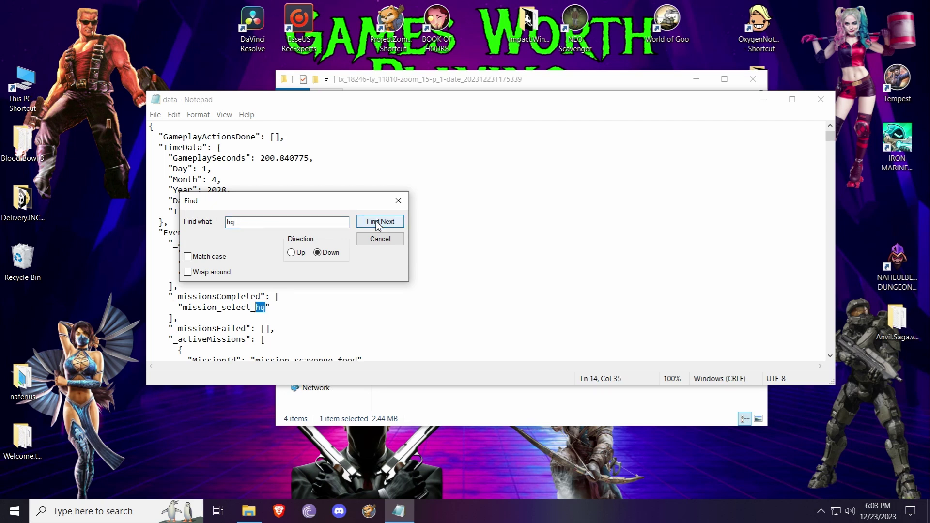
{"action": "left_click", "coordinate": [377, 223]}
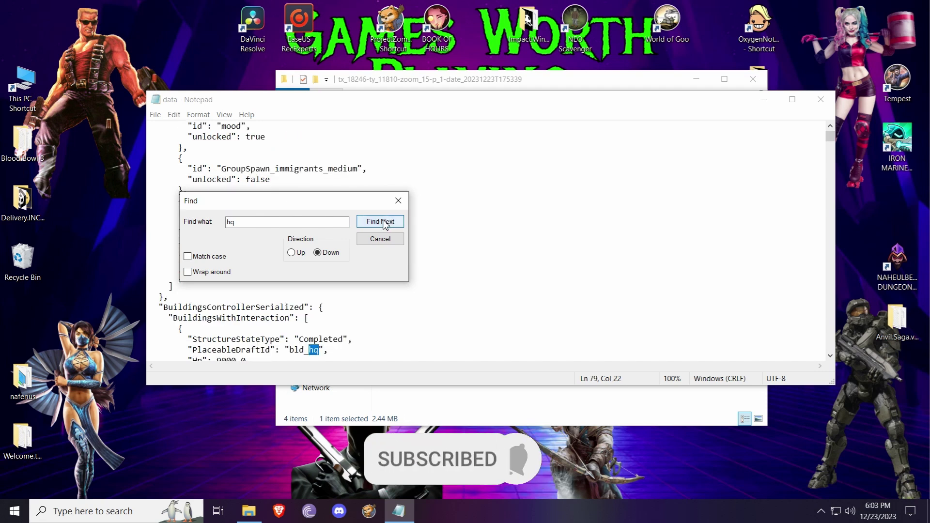
{"action": "left_click", "coordinate": [382, 222]}
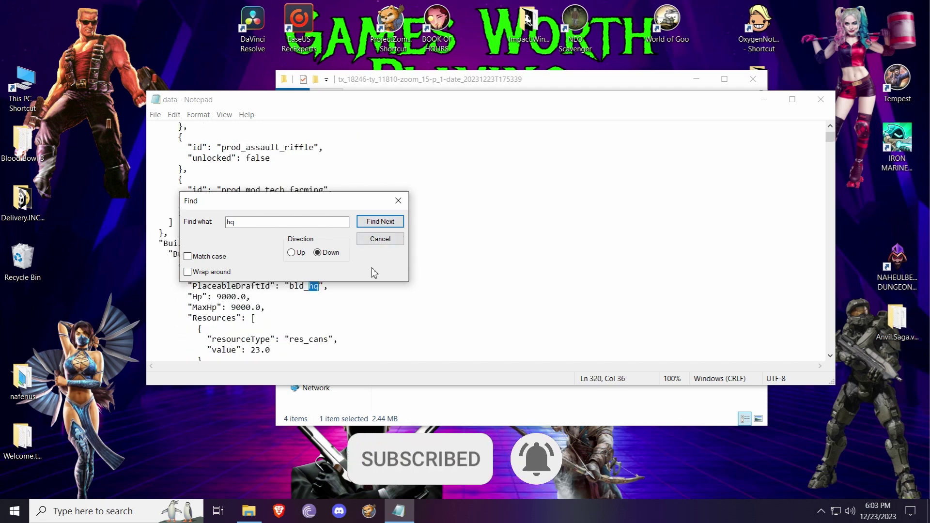
{"action": "left_click_drag", "start_coordinate": [307, 210], "coordinate": [716, 209]}
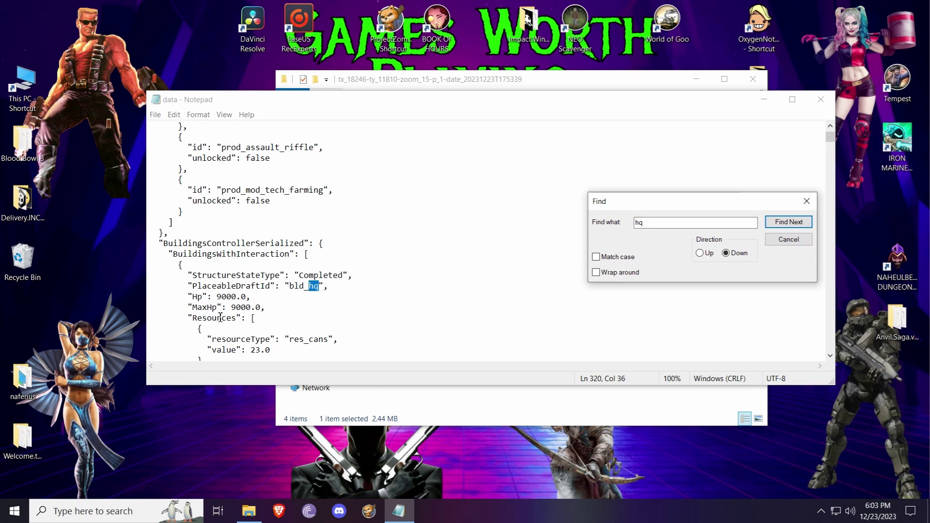
Step: Change the HQ's eq_pistol value from 6.0 to 16.0
{"action": "scroll", "coordinate": [227, 301], "scroll_direction": "down", "scroll_amount": 3}
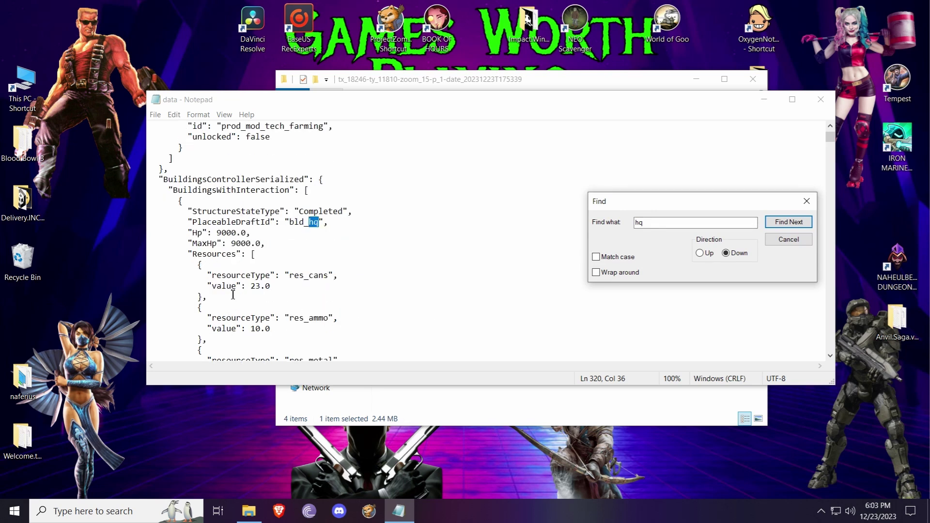
{"action": "scroll", "coordinate": [234, 294], "scroll_direction": "down", "scroll_amount": 1}
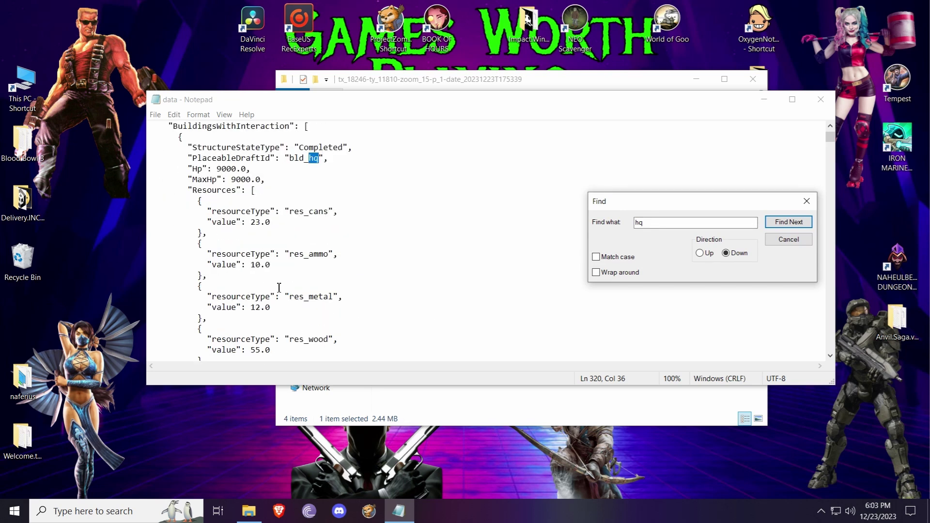
{"action": "scroll", "coordinate": [281, 286], "scroll_direction": "down", "scroll_amount": 2}
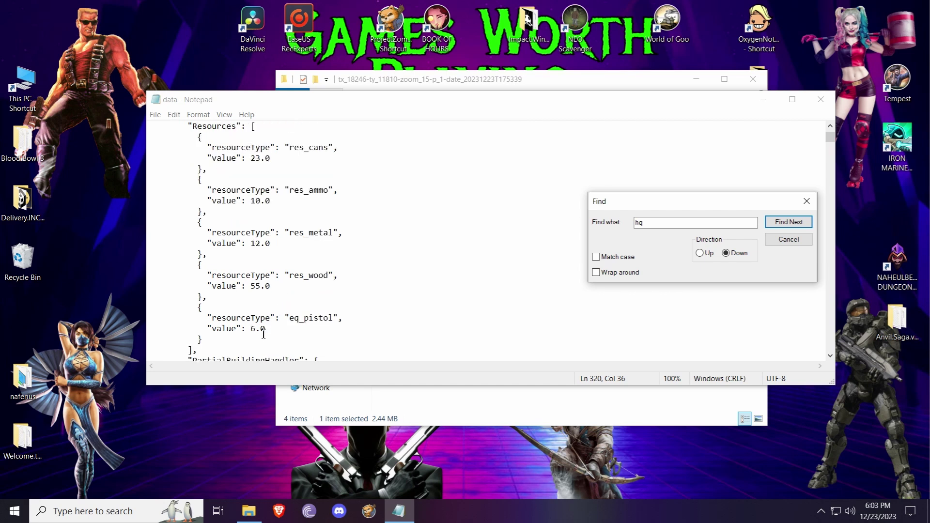
{"action": "left_click", "coordinate": [252, 330]}
{"action": "type", "text": "1"}
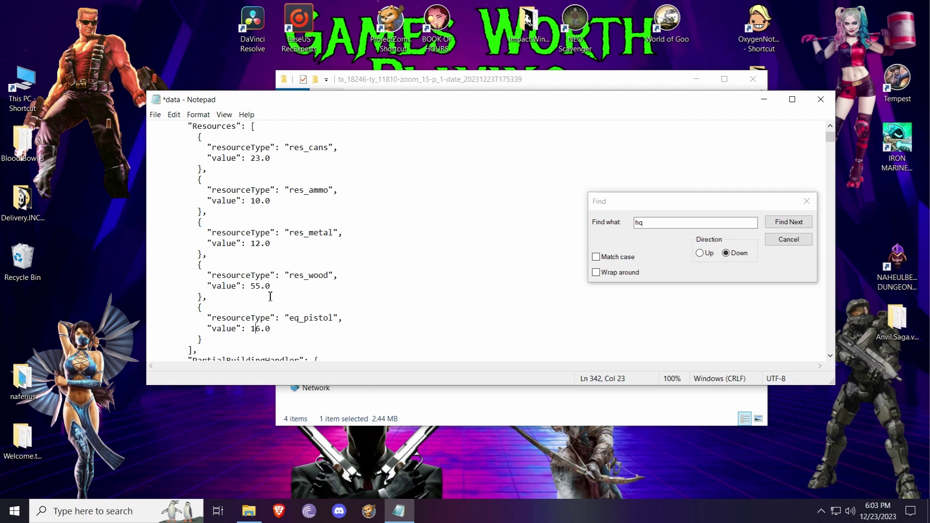
Step: Change the HQ's res_wood value from 55.0 to 100.0
{"action": "left_click_drag", "start_coordinate": [267, 286], "coordinate": [275, 297]}
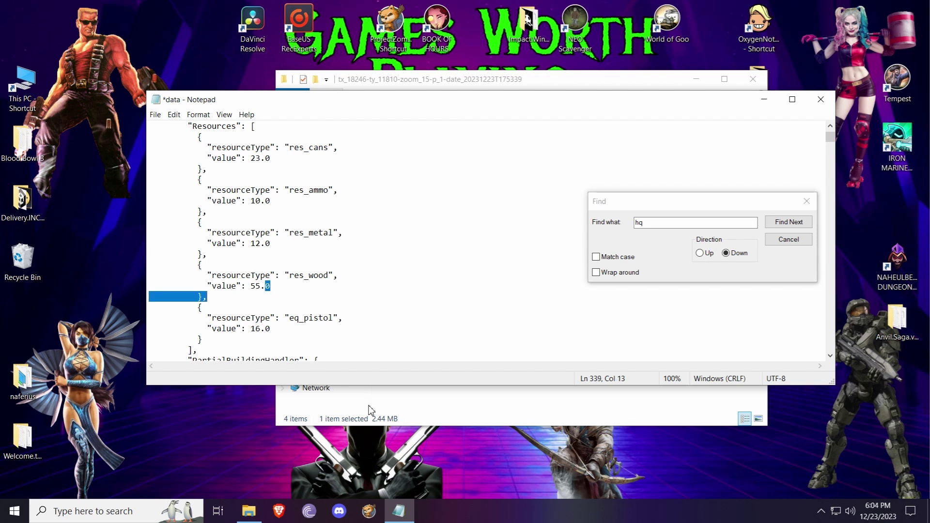
{"action": "key", "text": "Left"}
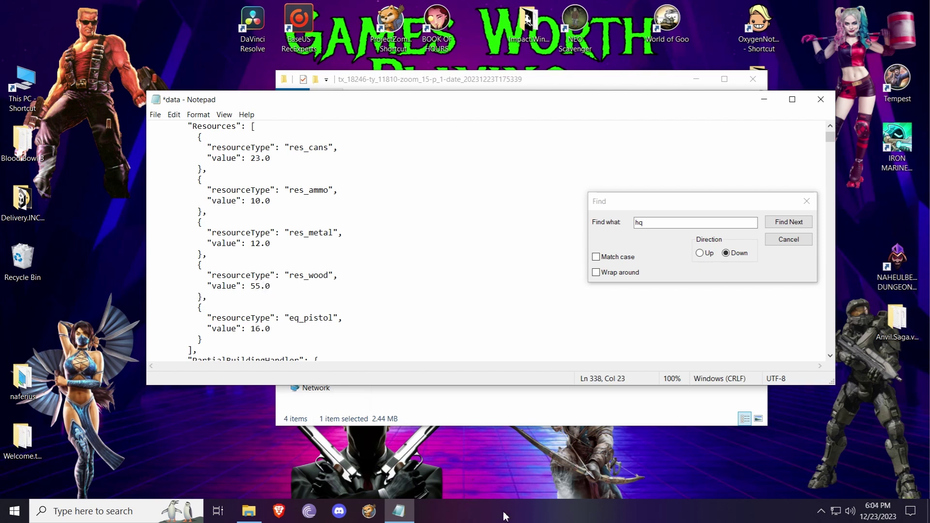
{"action": "key", "text": "BackSpace"}
{"action": "type", "text": "100"}
Step: Close the Find box and save the edited data file
{"action": "left_click", "coordinate": [798, 239]}
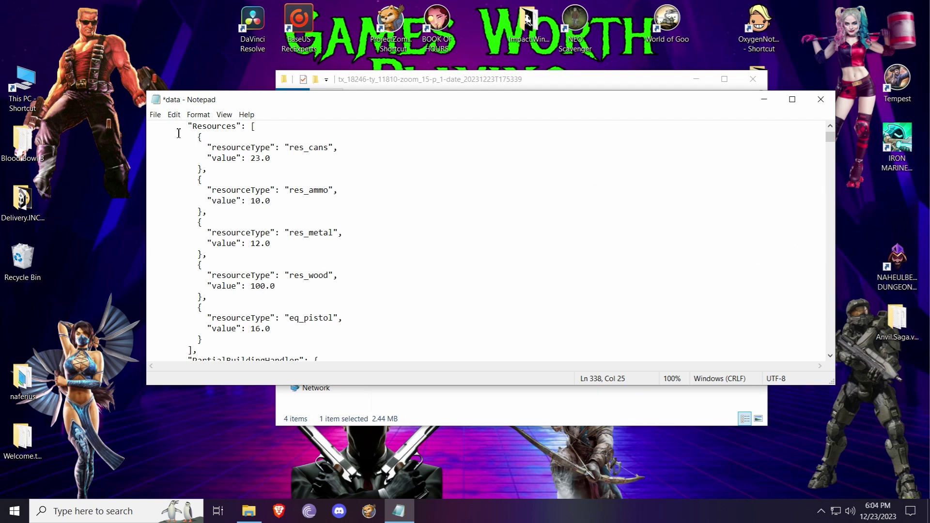
{"action": "left_click", "coordinate": [155, 115]}
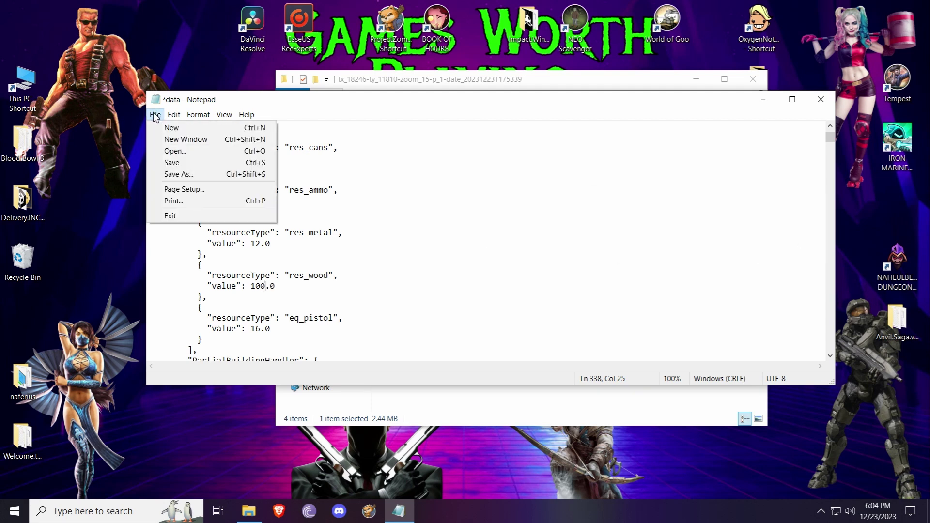
{"action": "left_click", "coordinate": [170, 163]}
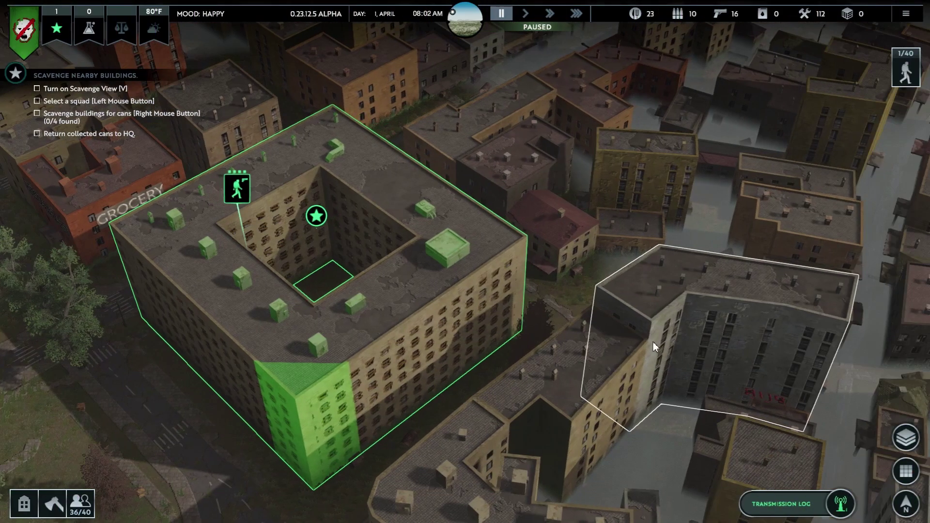
{"action": "key", "text": "a"}
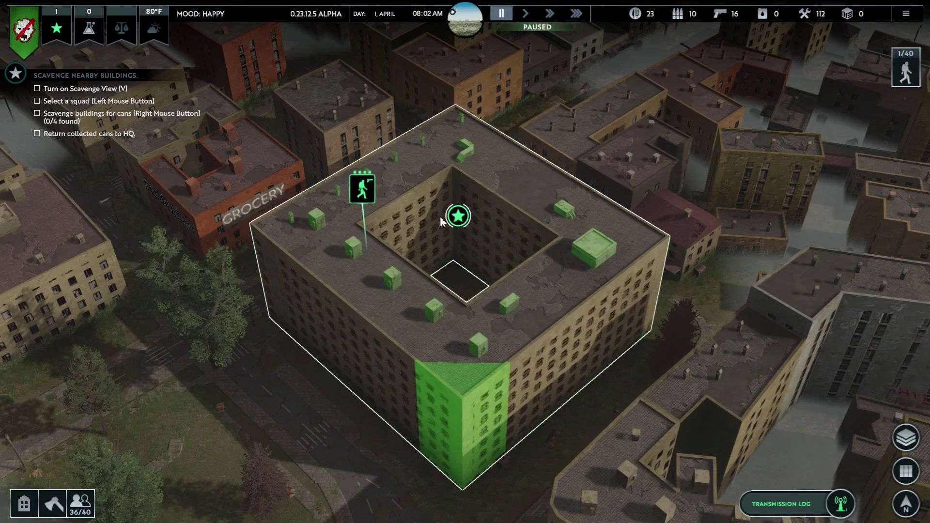
{"action": "left_click", "coordinate": [456, 224]}
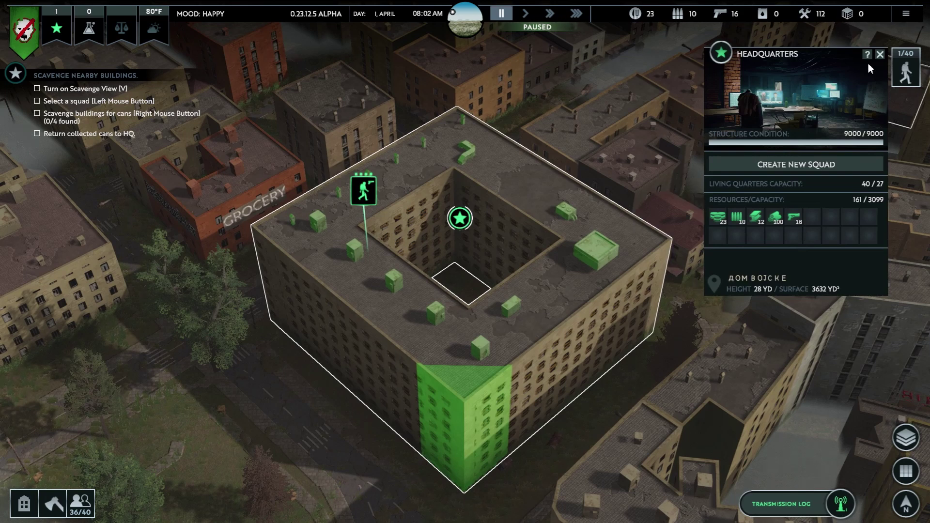
{"action": "left_click", "coordinate": [879, 54]}
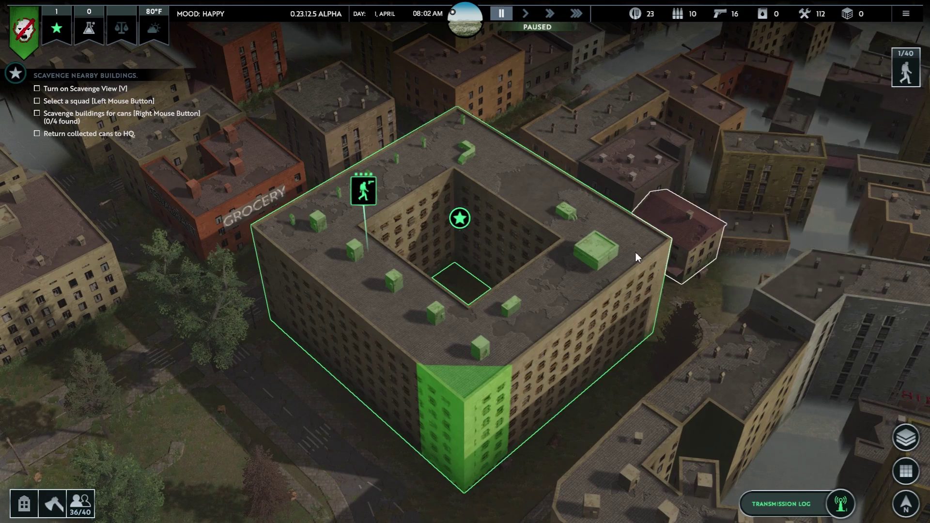
{"action": "scroll", "coordinate": [568, 464], "scroll_direction": "down", "scroll_amount": 2}
{"action": "scroll", "coordinate": [529, 323], "scroll_direction": "up", "scroll_amount": 1}
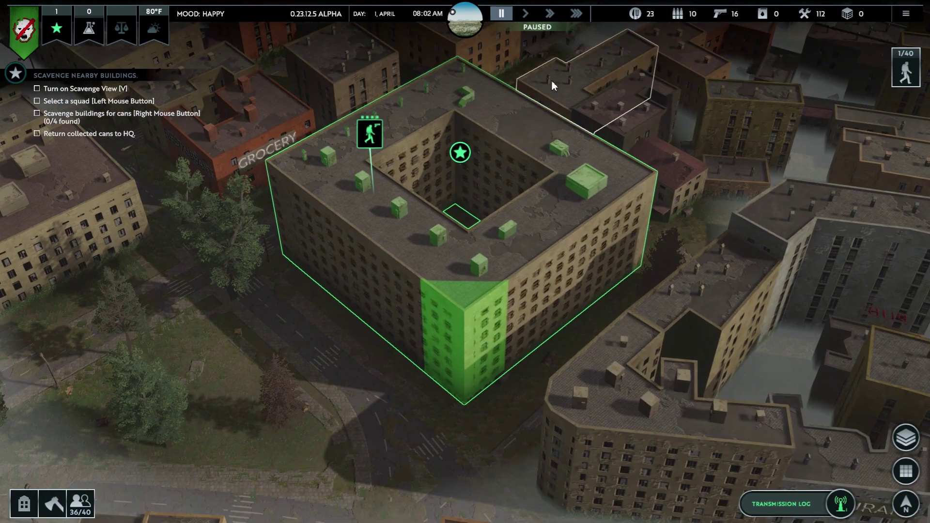
{"action": "scroll", "coordinate": [552, 120], "scroll_direction": "up", "scroll_amount": 2}
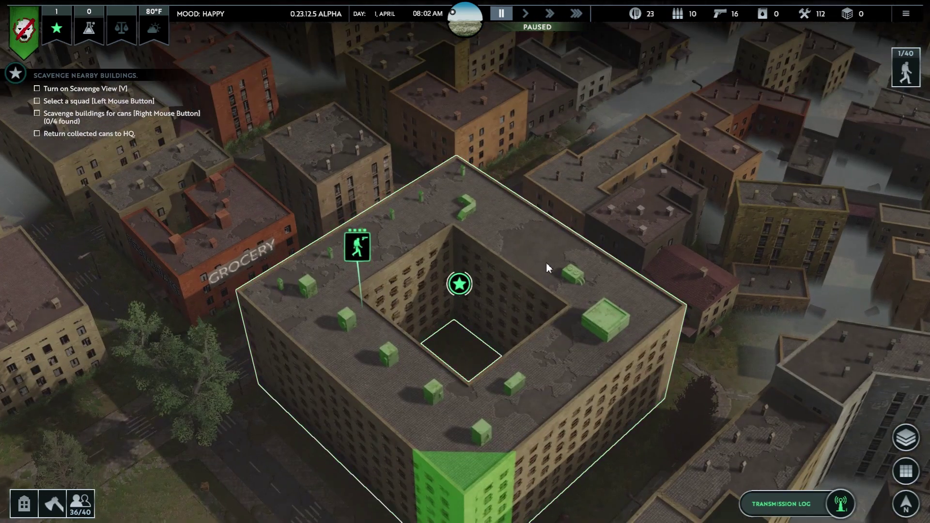